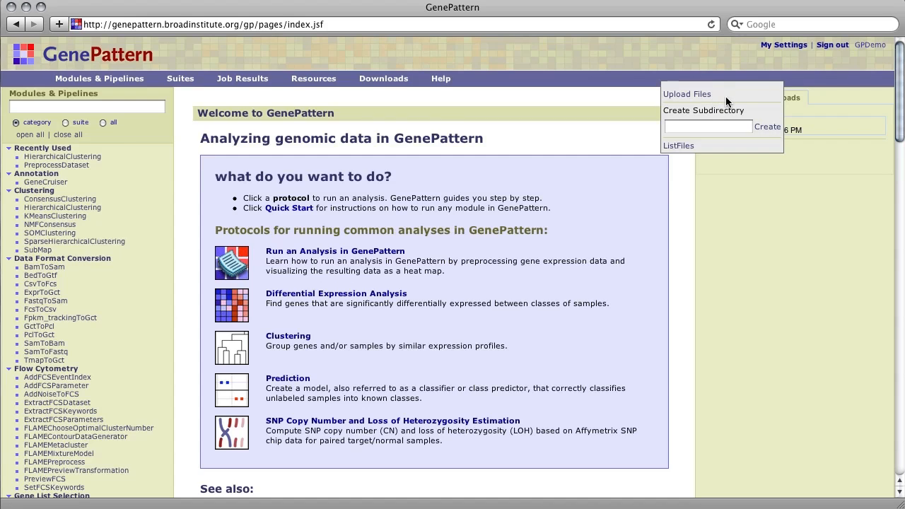
Step: Create a subdirectory named gct_files inside the uploads folder
left_click(711, 126)
type("gct_files")
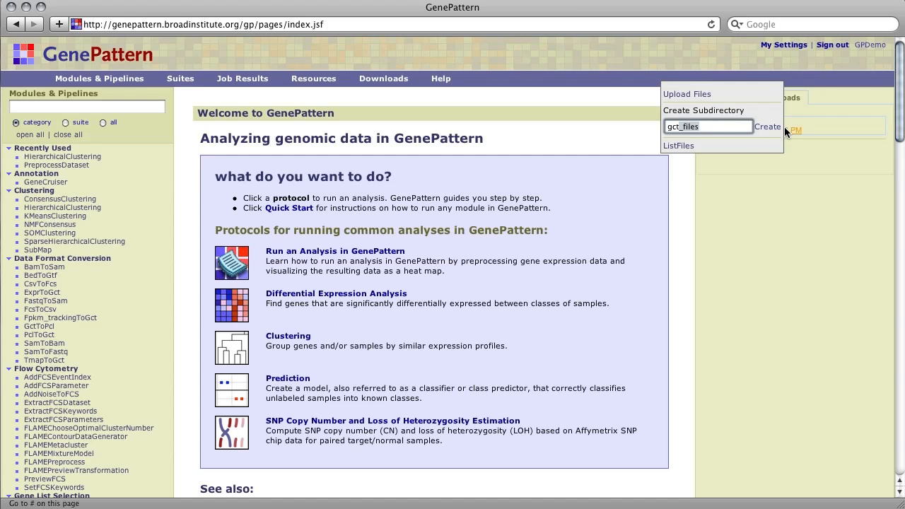
left_click(766, 127)
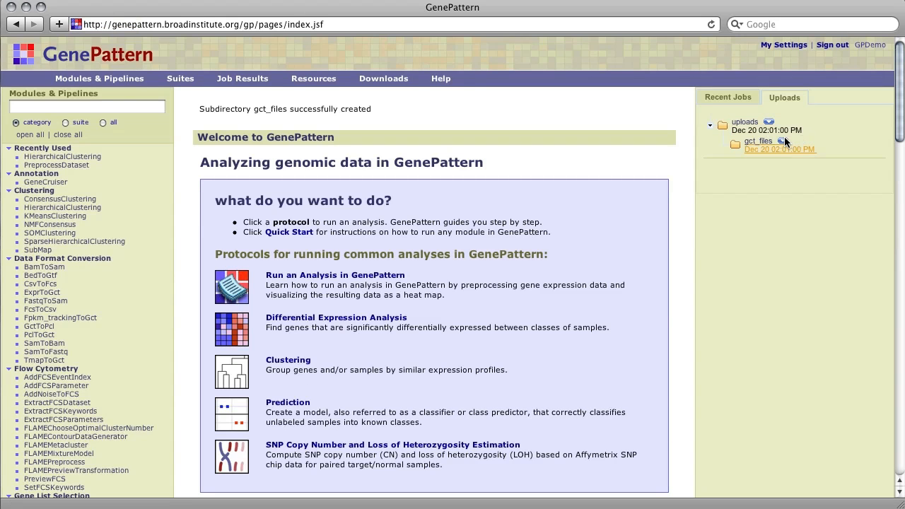
Step: Open the file upload window for the gct_files folder and dismiss its file-selection dialog without choosing anything
left_click(782, 142)
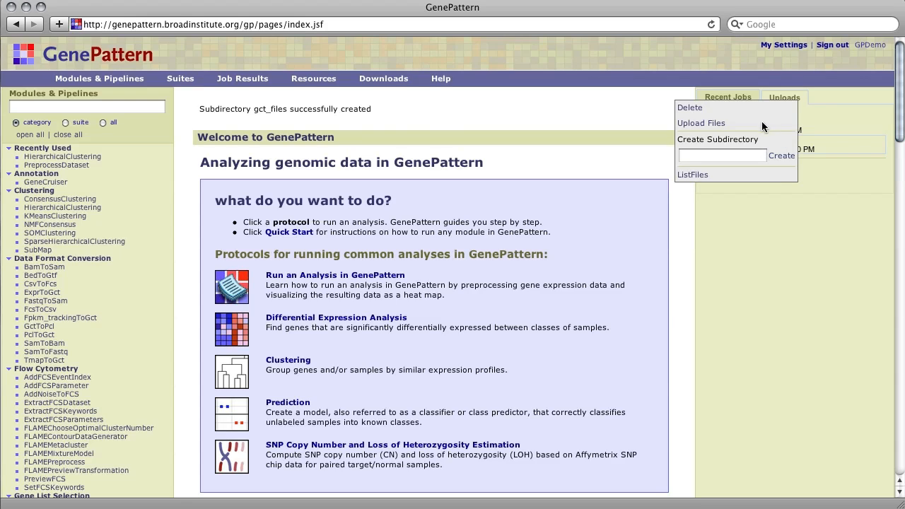
left_click(709, 124)
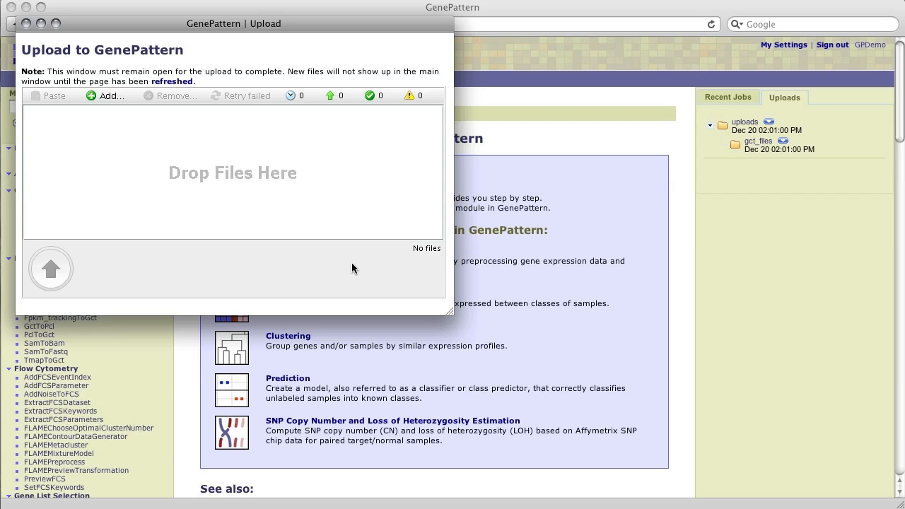
left_click(108, 96)
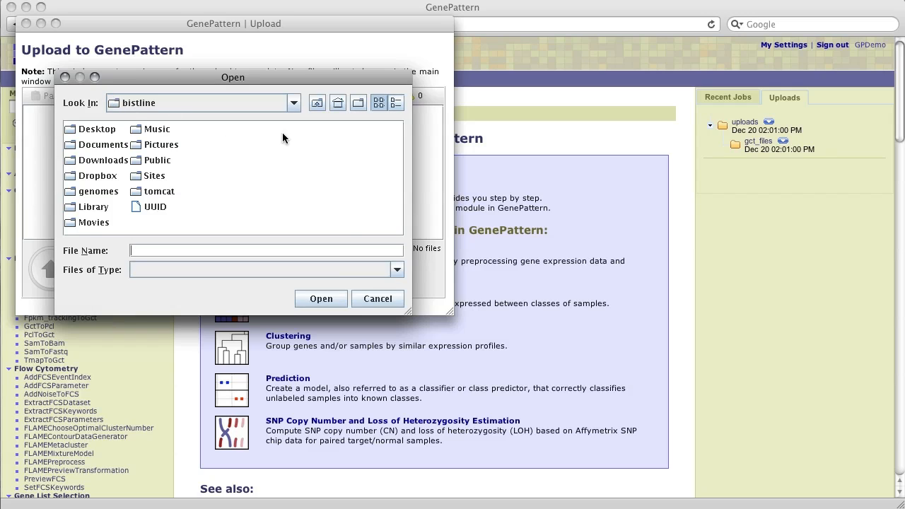
left_click(370, 299)
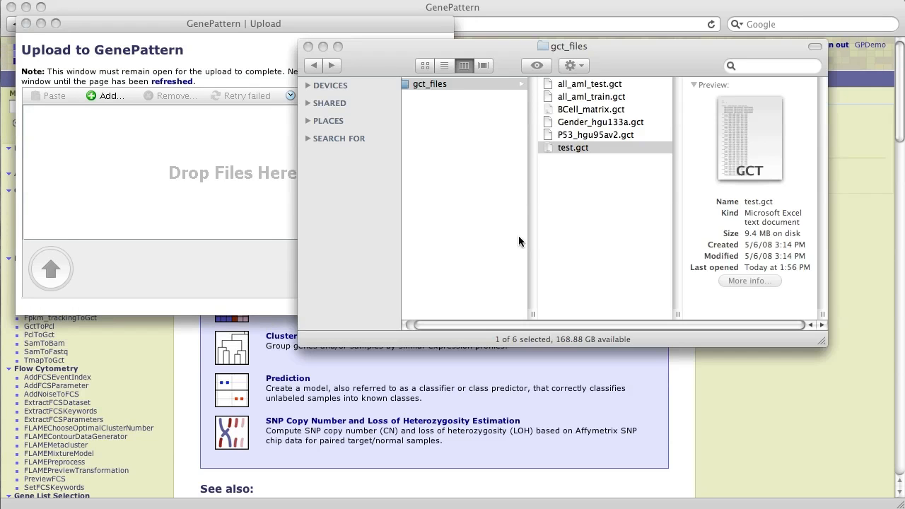
Step: Add all the GCT files in the local gct_files folder, from all_aml_test.gct to test.gct, to the upload queue
left_click(518, 236)
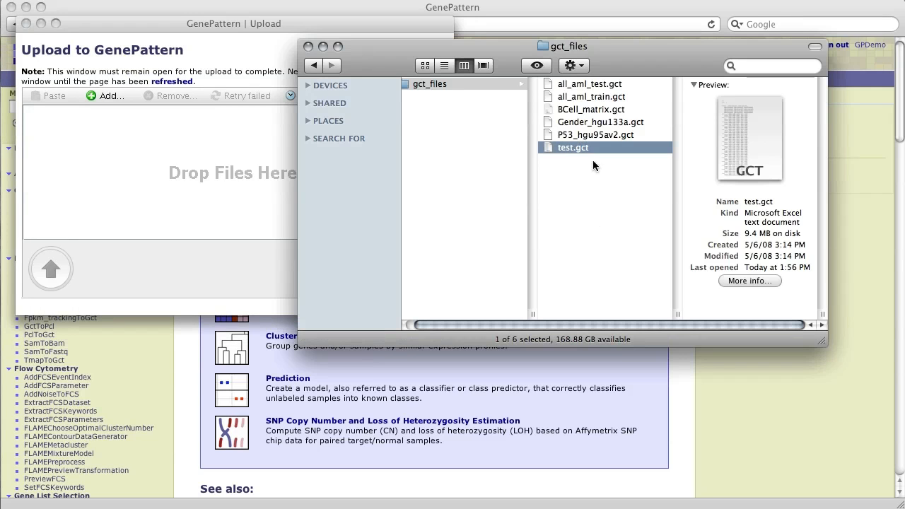
left_click(591, 85, "shift")
left_click_drag(591, 86, 196, 172)
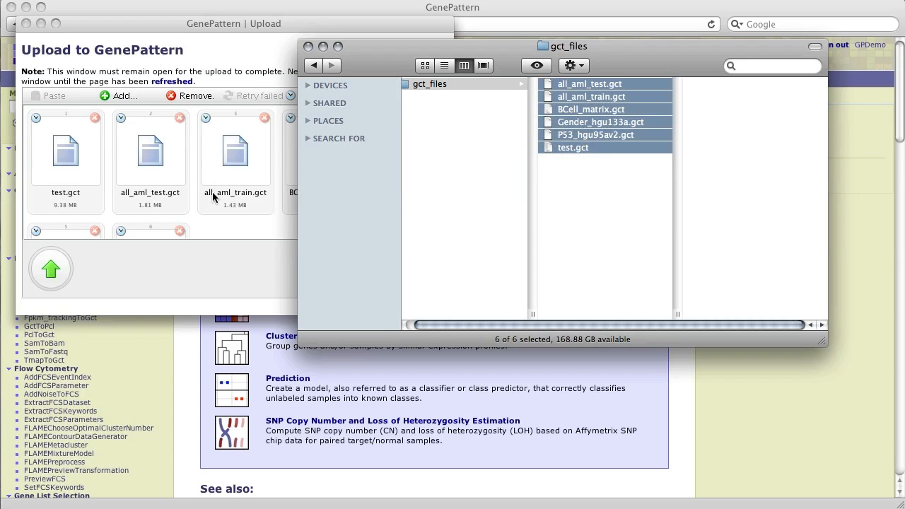
left_click(202, 220)
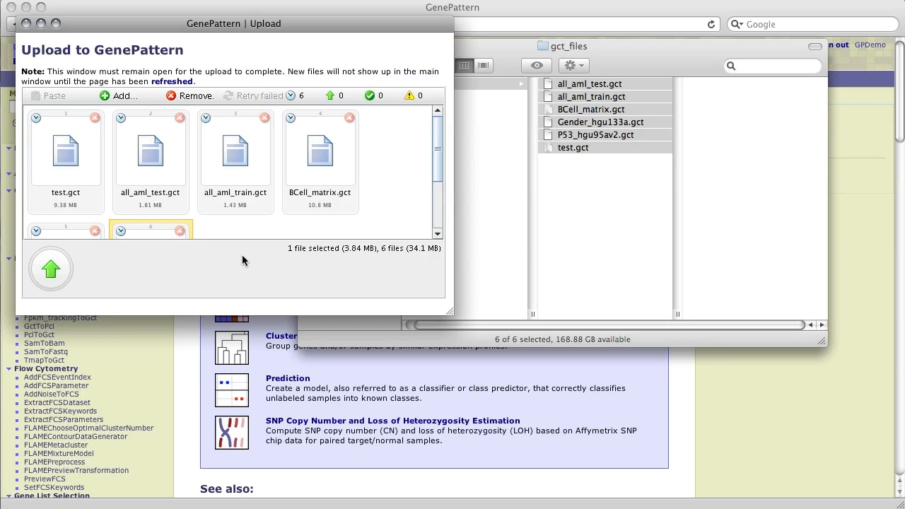
Step: Start uploading the queued GCT files and close the local gct_files folder window
left_click(50, 271)
left_click(471, 254)
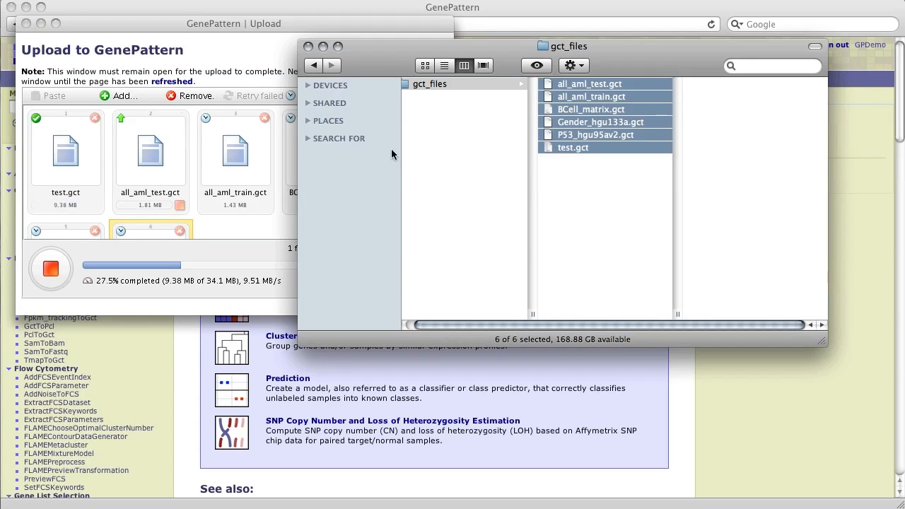
left_click(309, 47)
Step: Return to the main GenePattern page and open the ComparativeMarkerSelection module
left_click(184, 365)
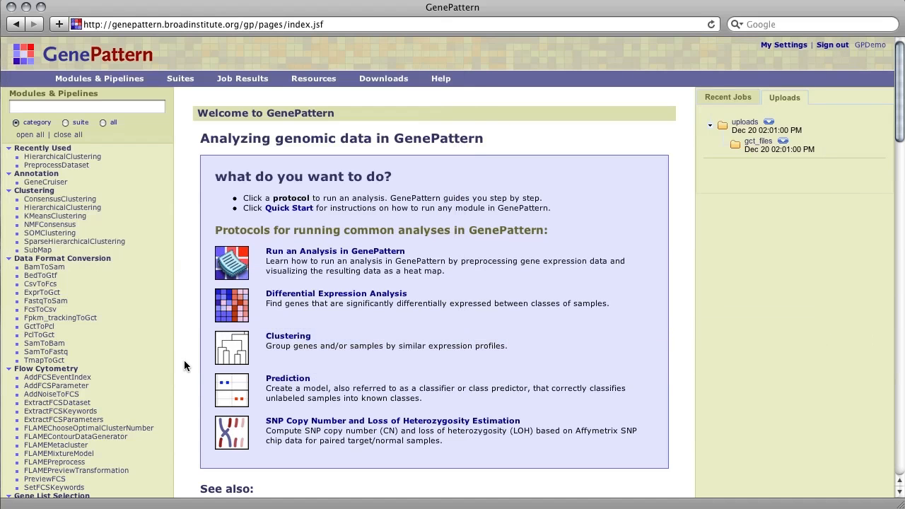
scroll(131, 387, "down", 5)
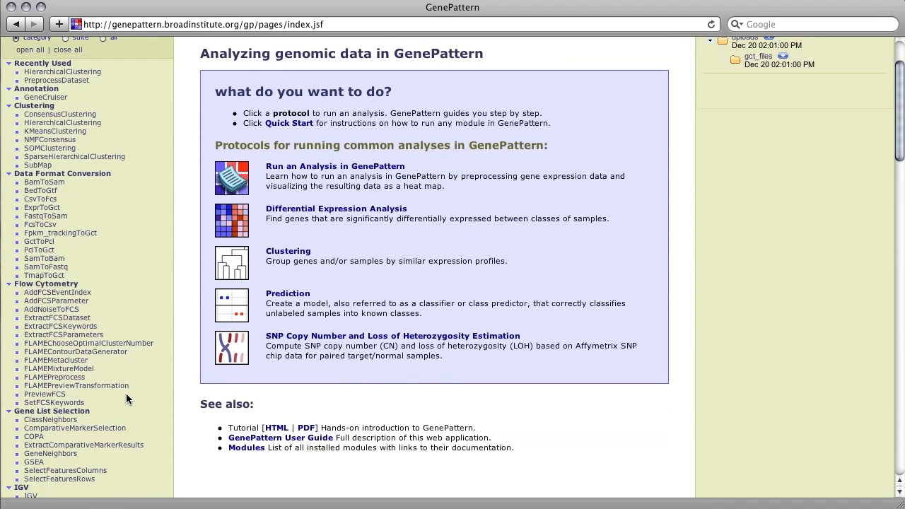
scroll(124, 401, "down", 2)
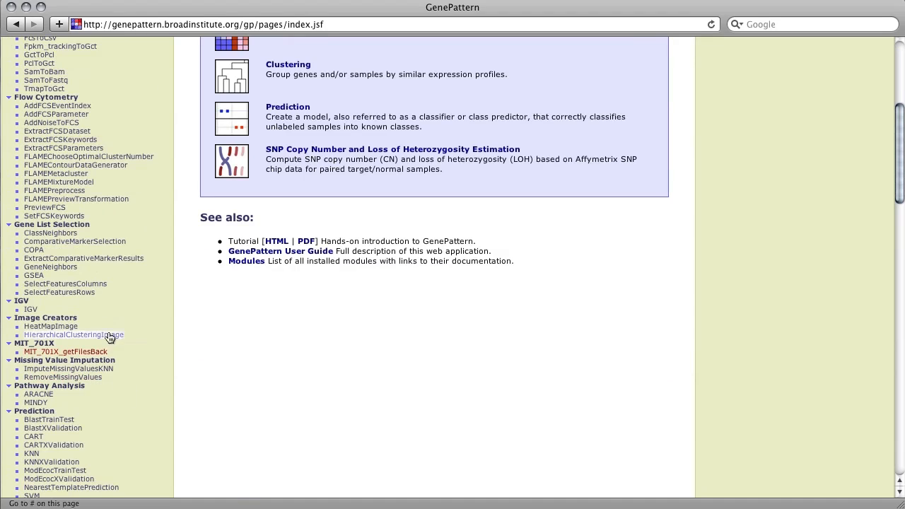
left_click(75, 242)
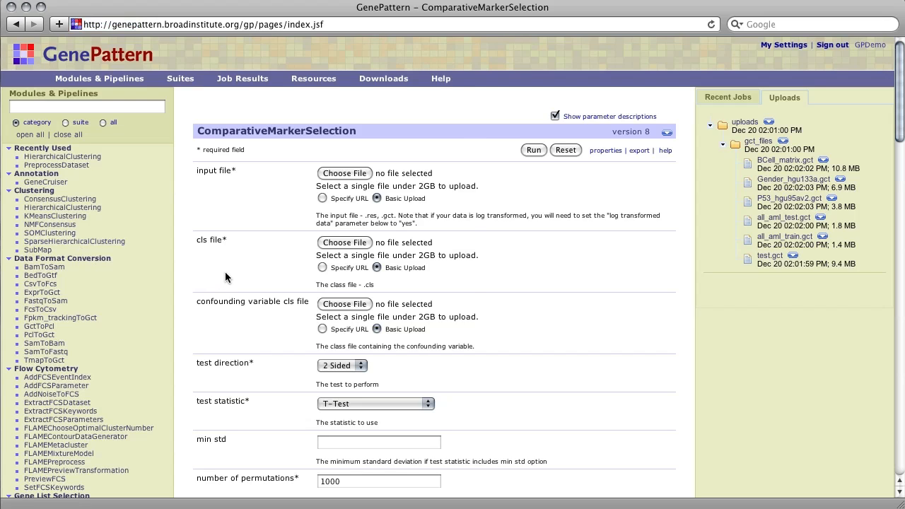
Step: Go back to the upload window, select all_aml_train.gct and BCell_matrix.gct, and review the options for removing files from the list
key("super+grave")
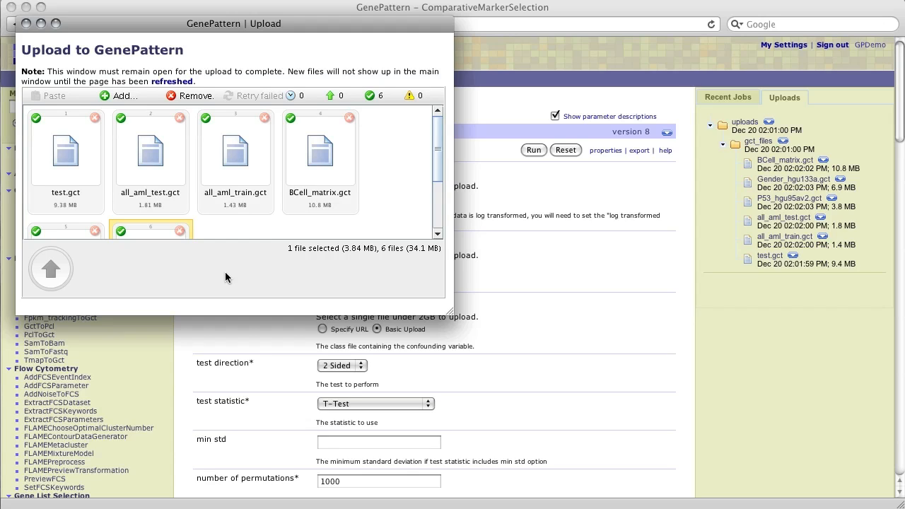
left_click(229, 172)
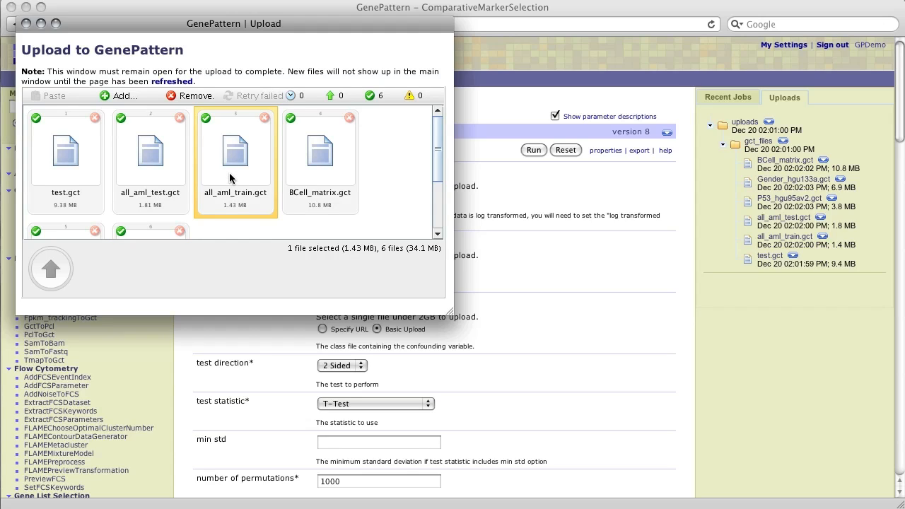
left_click(317, 172, "shift")
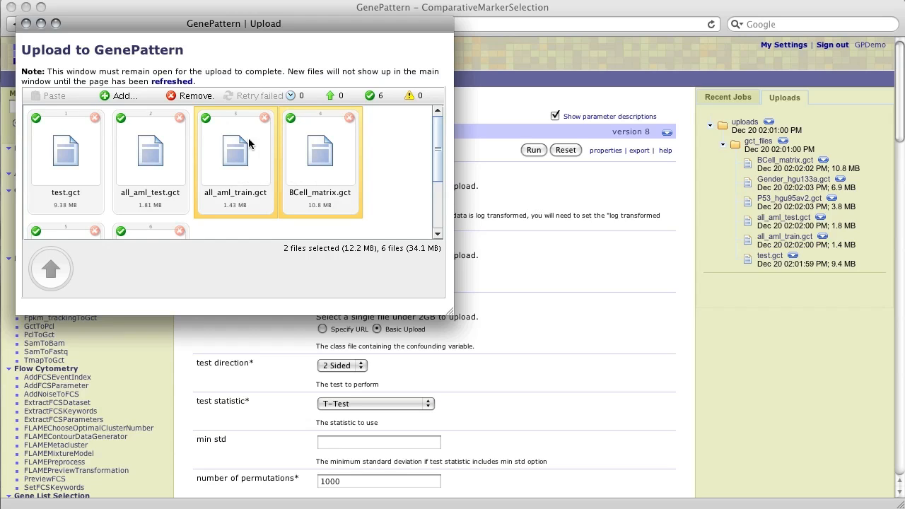
left_click(194, 98)
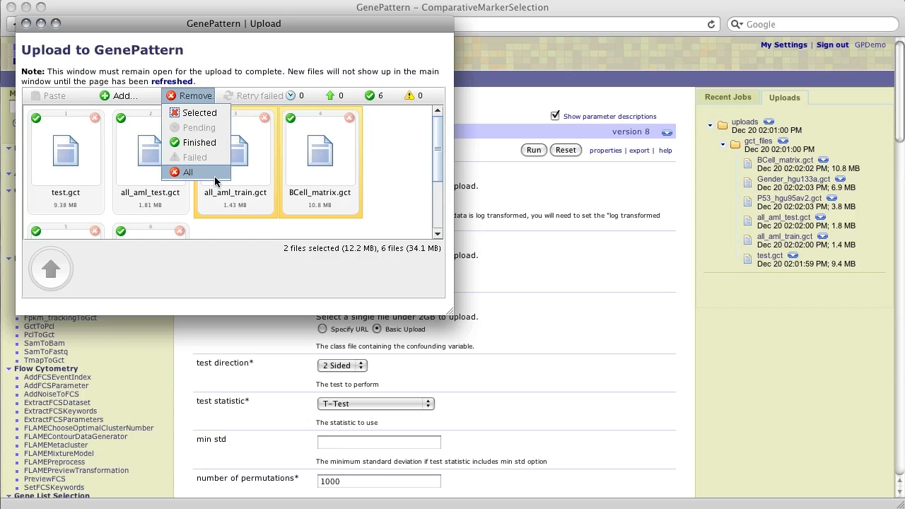
left_click(213, 222)
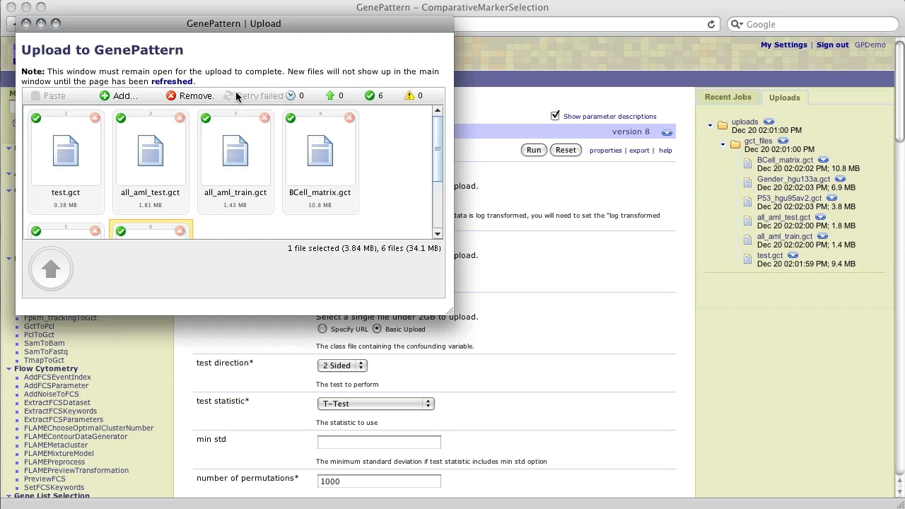
Step: Refresh the main page from the upload window and view the actions available for the uploaded BCell_matrix.gct
left_click(183, 83)
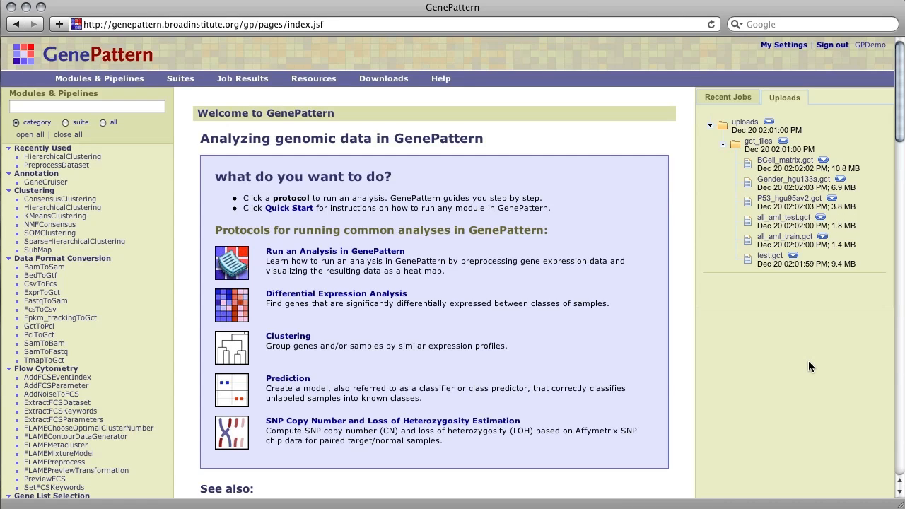
left_click(821, 160)
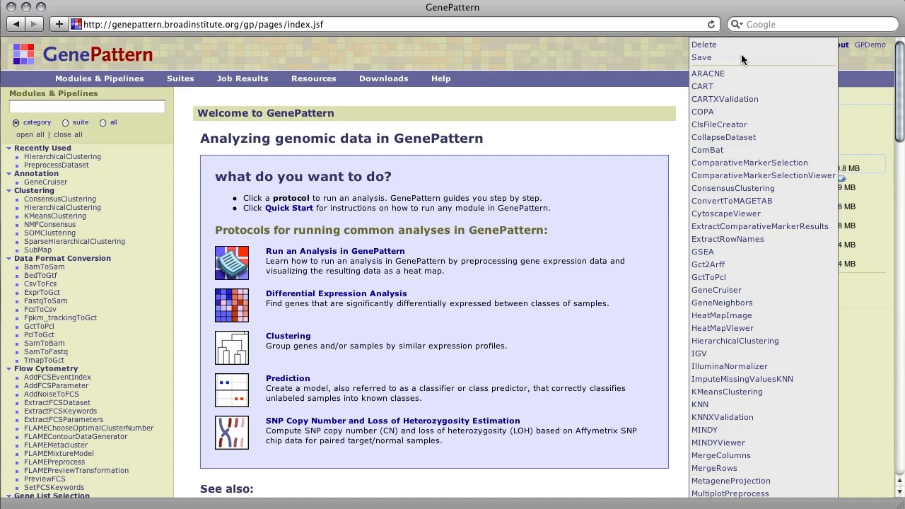
left_click(635, 137)
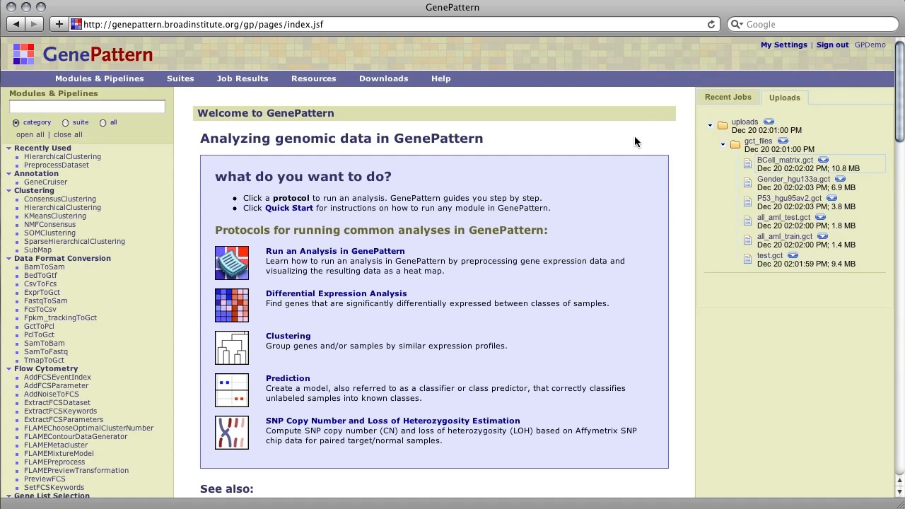
Step: Open the ComparativeMarkerSelection module and try to send the uploaded Gender_hgu133a.gct to its input file parameter
scroll(106, 424, "down", 2)
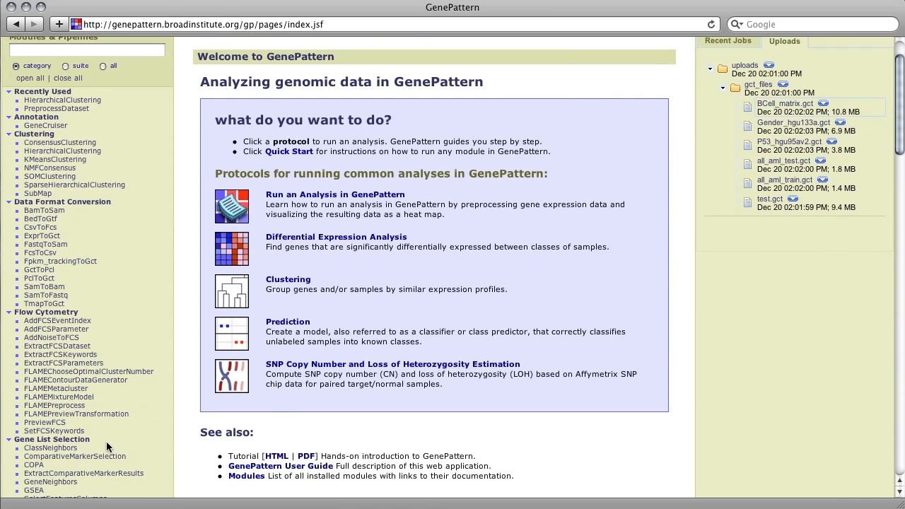
left_click(78, 457)
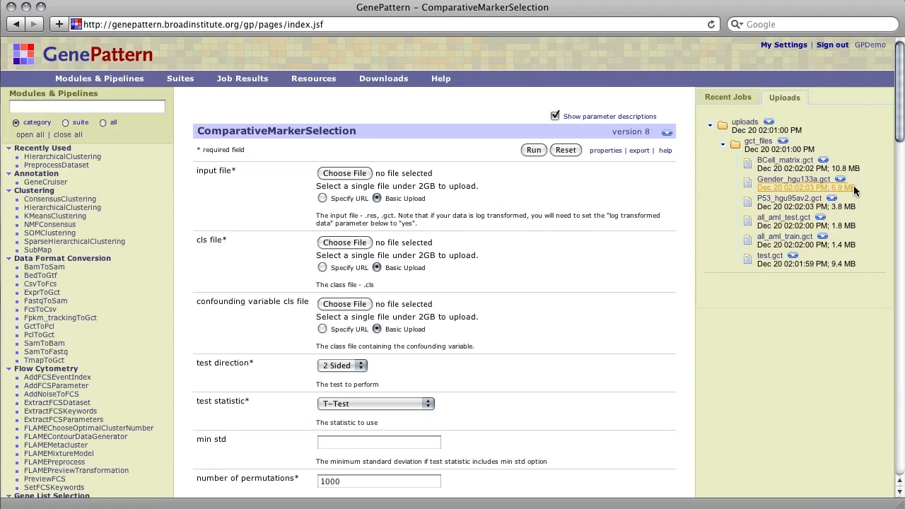
left_click(840, 179)
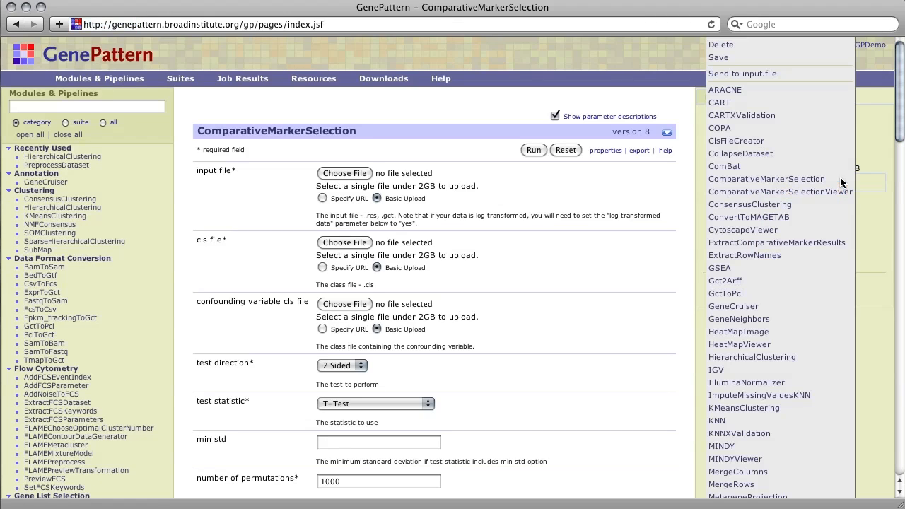
left_click(759, 75)
Step: Switch the input file parameter to Specify URL and fill it with the uploaded Gender_hgu133a.gct
left_click(324, 198)
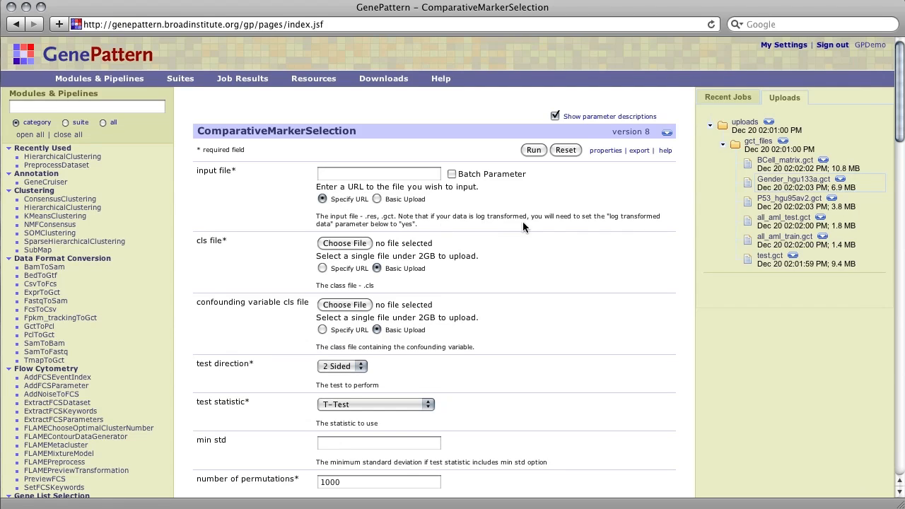
left_click_drag(771, 183, 385, 175)
left_click(507, 232)
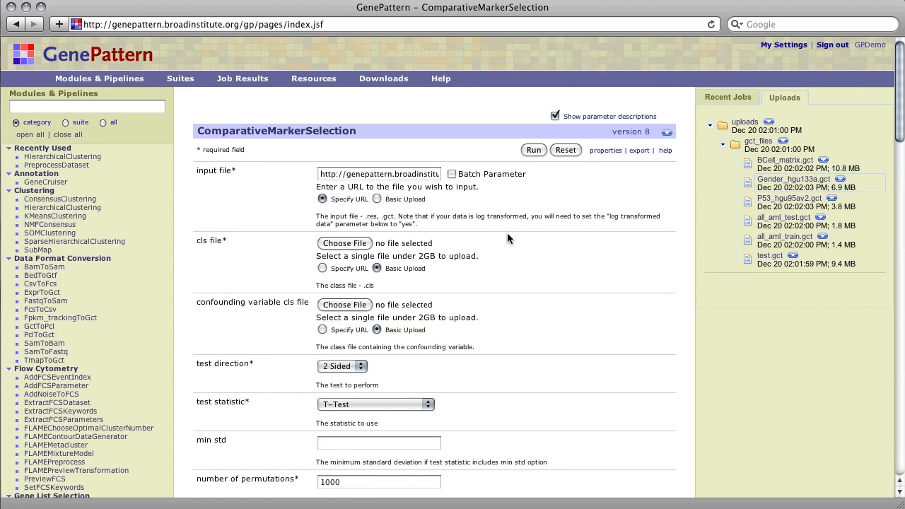